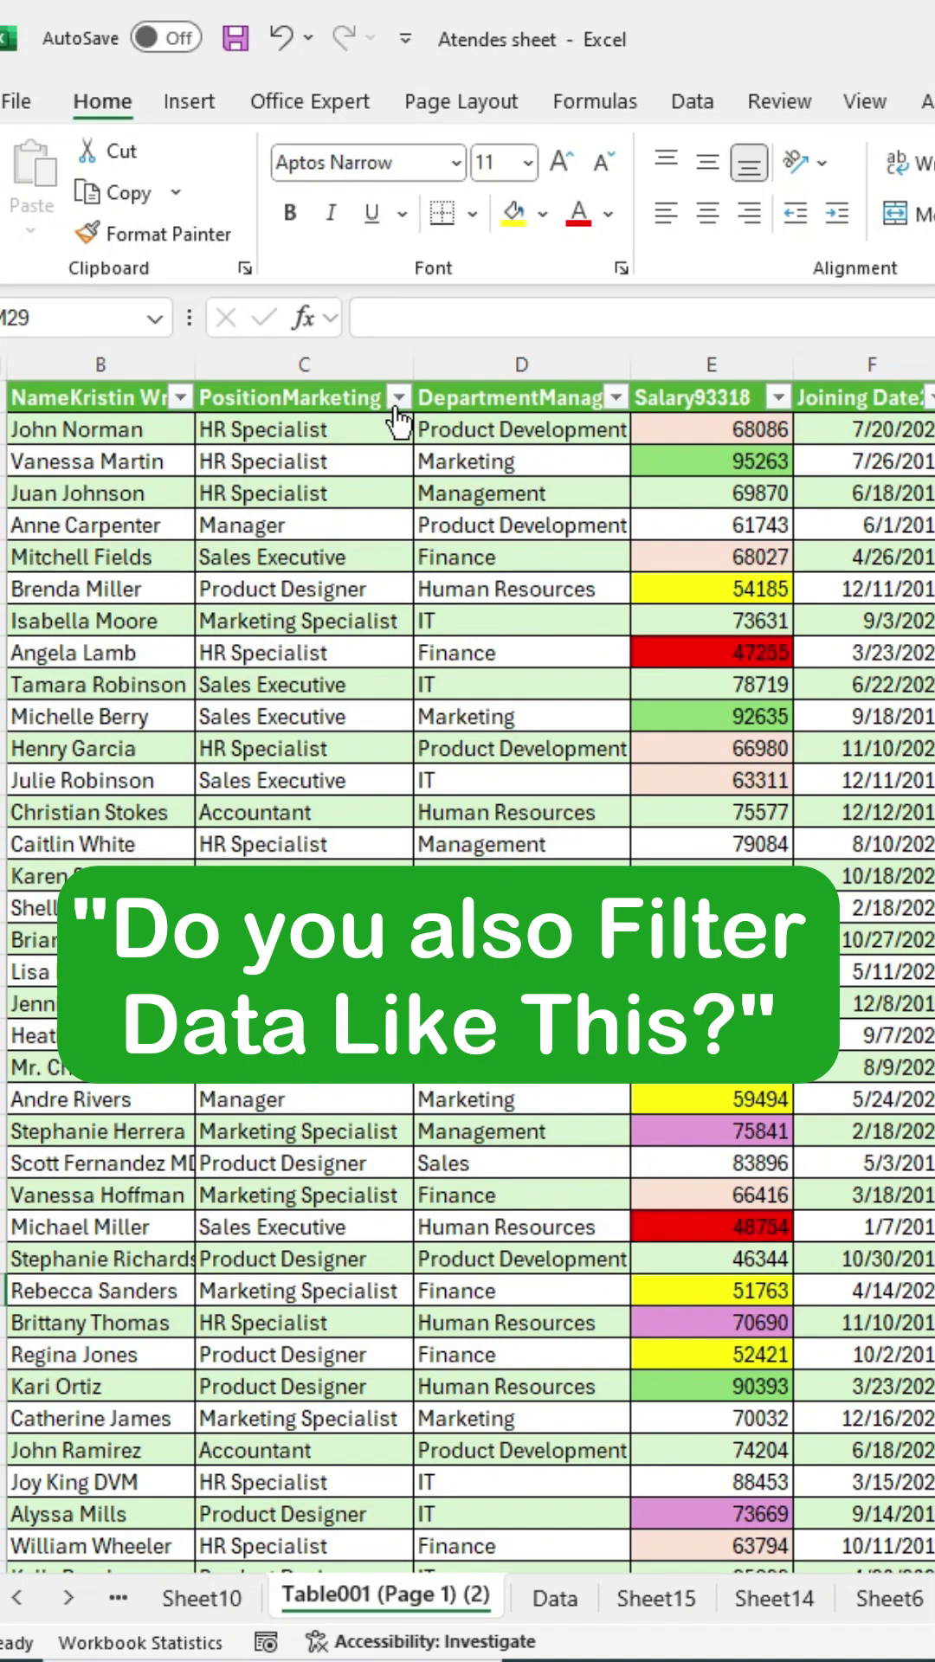
# Step: Filter the Position column to Managers only, then undo that filter
pyautogui.click(397, 397)
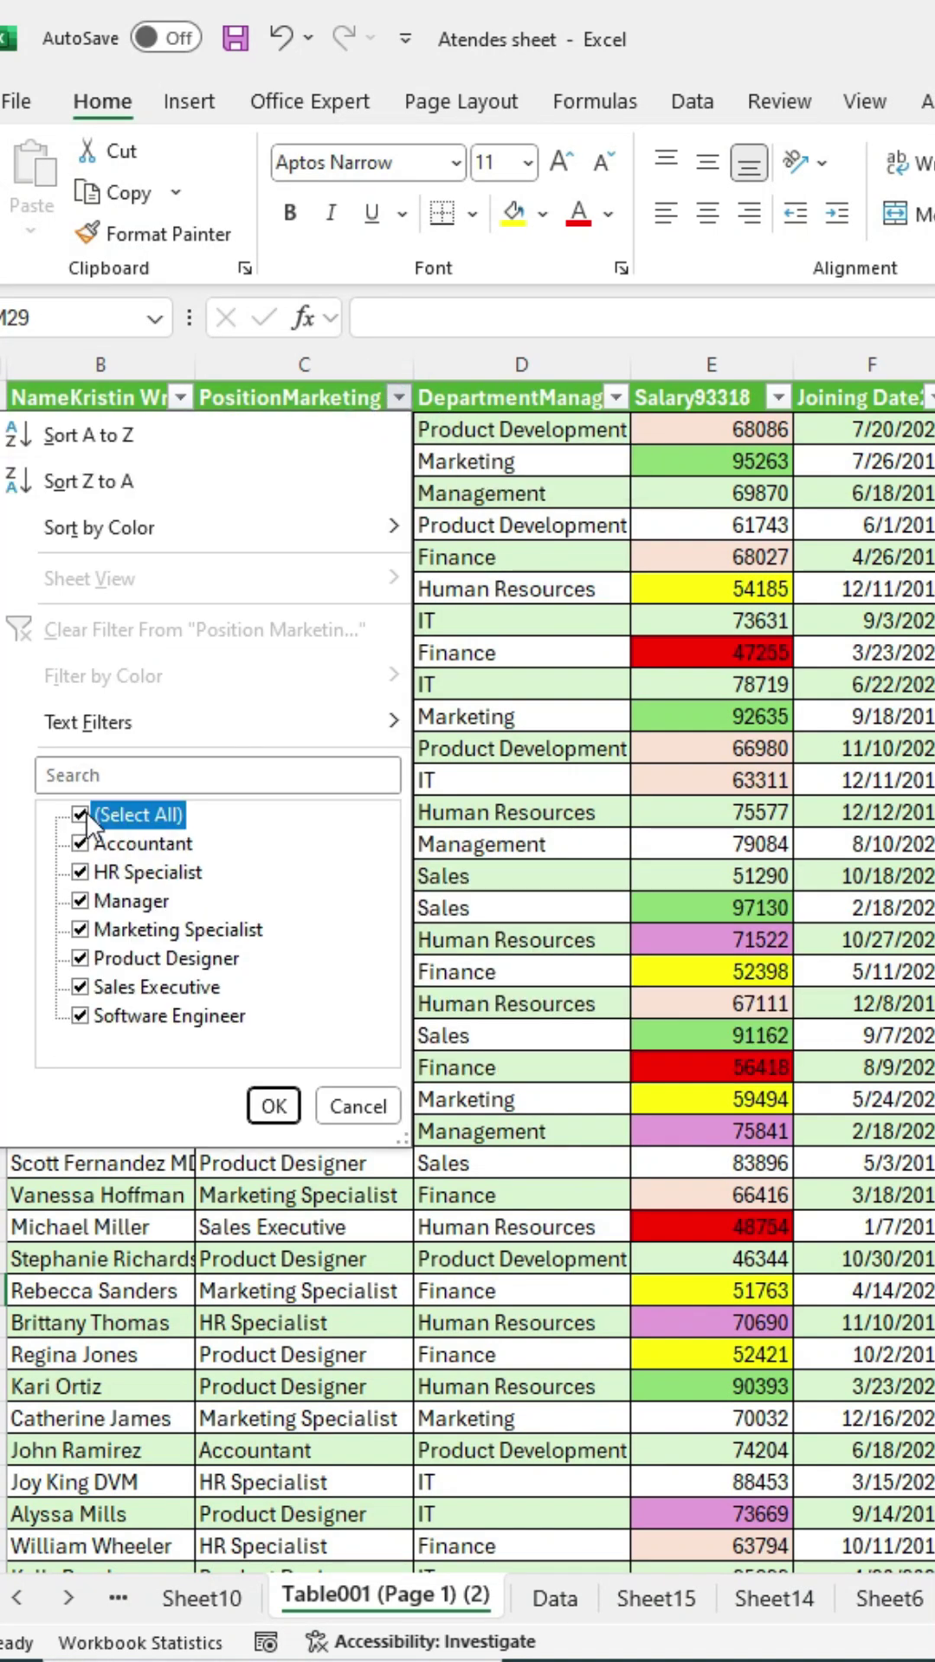
pyautogui.click(81, 814)
pyautogui.click(82, 901)
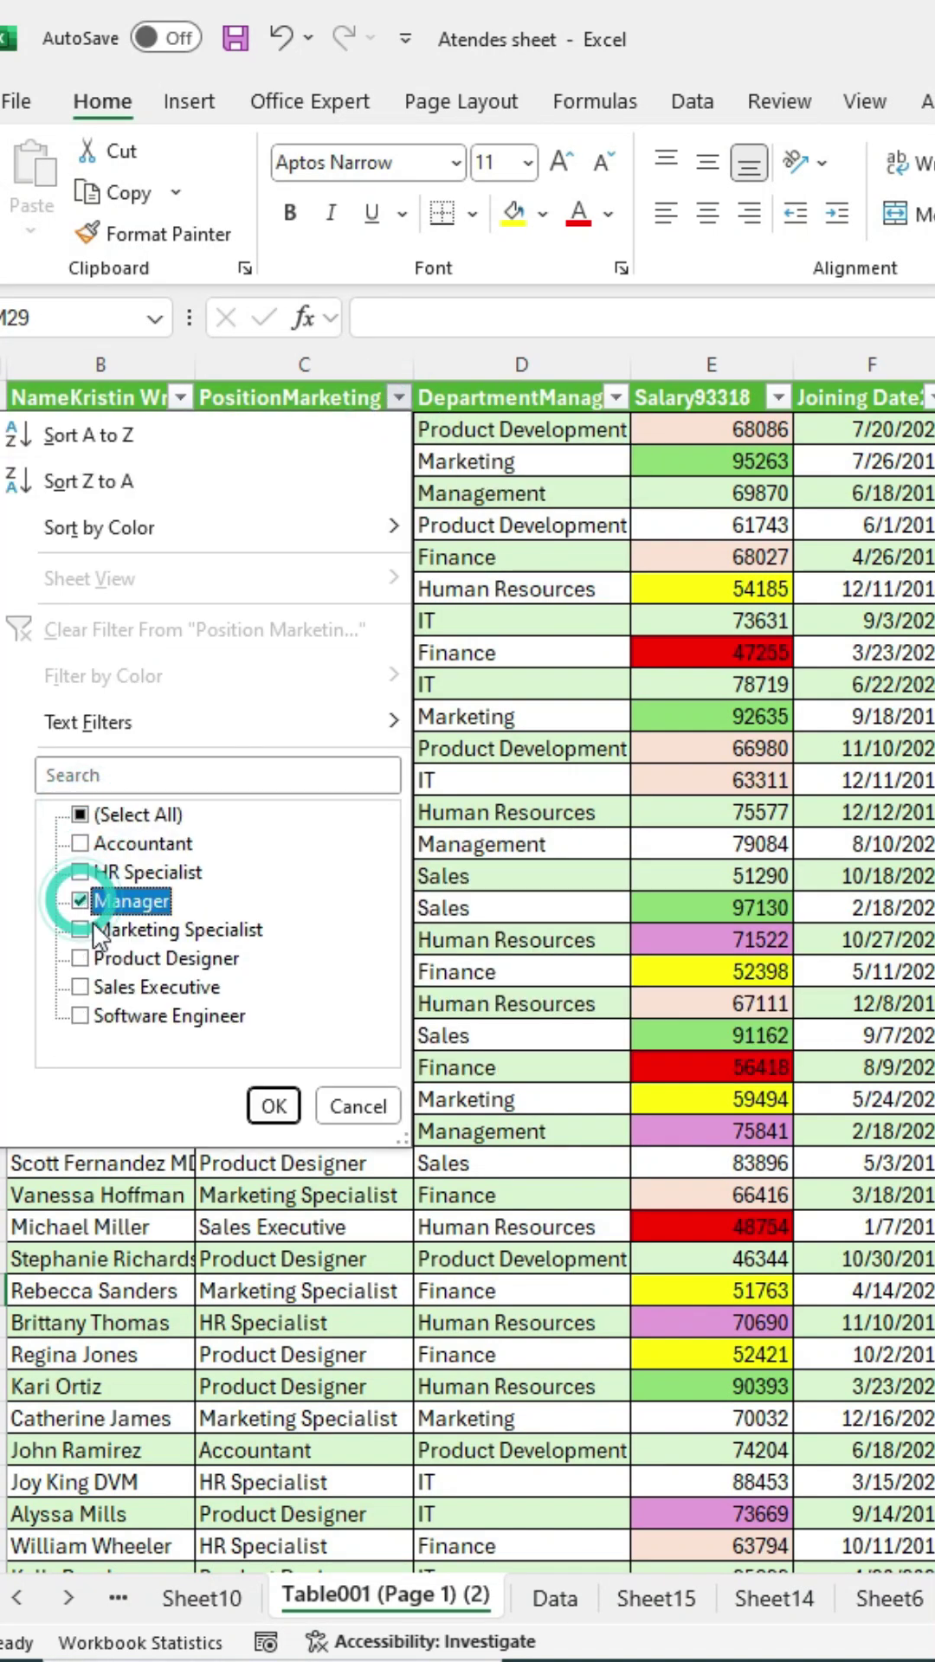
pyautogui.click(273, 1107)
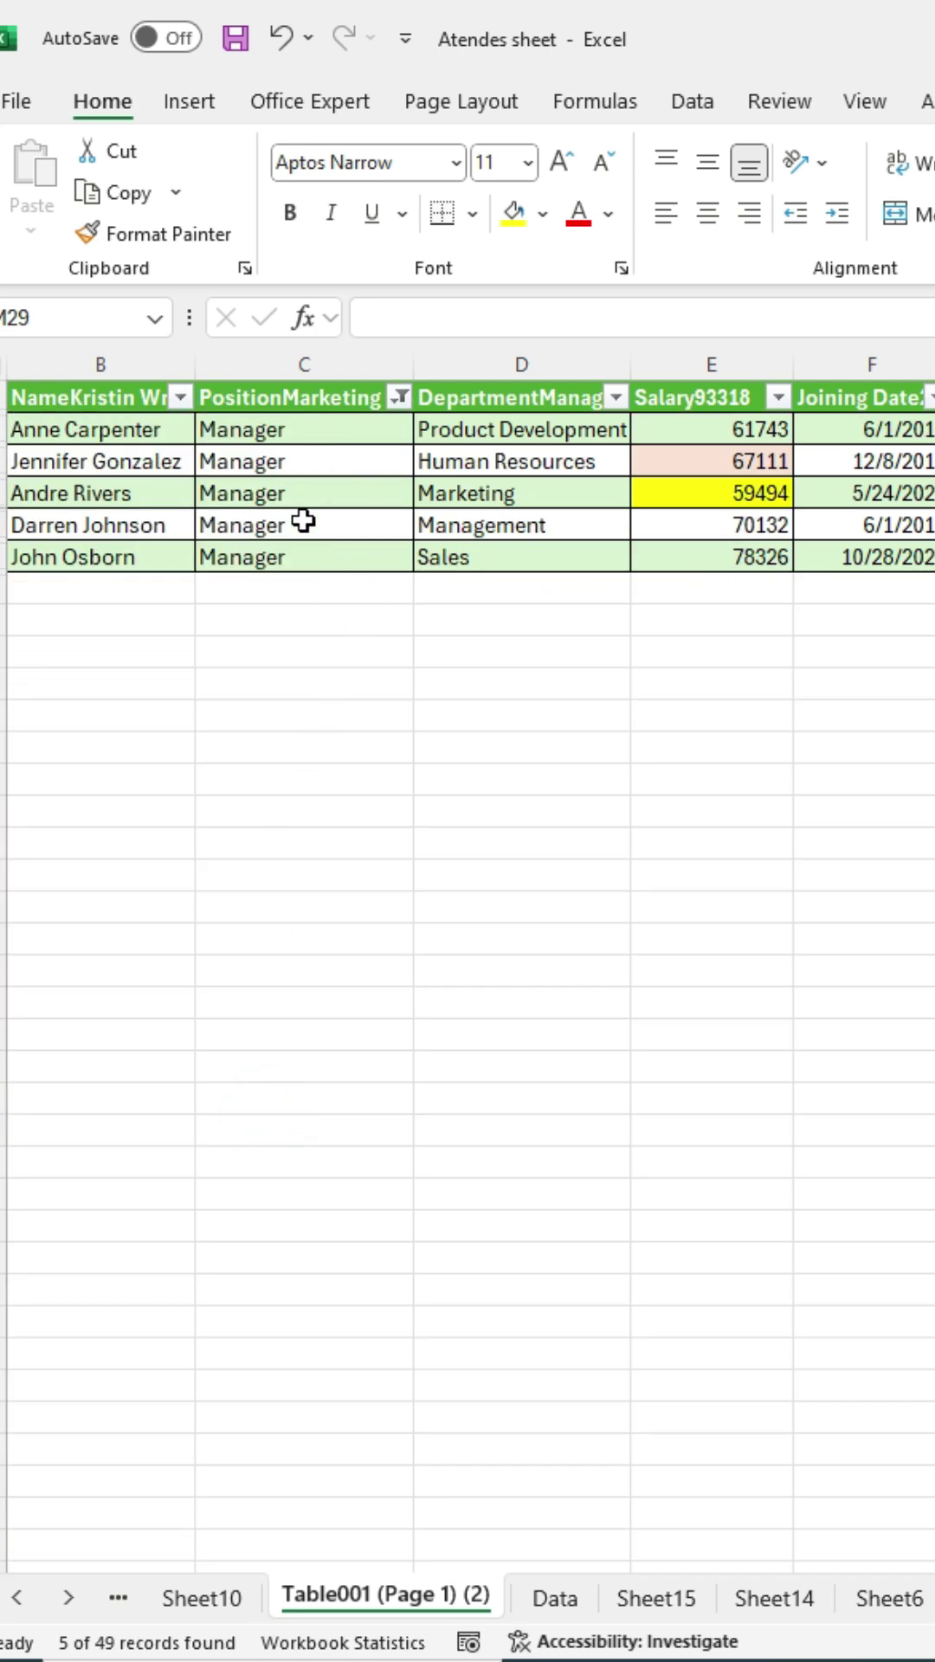
pyautogui.hotkey('ctrl', 'z')
pyautogui.hscroll(3, 302, 524)
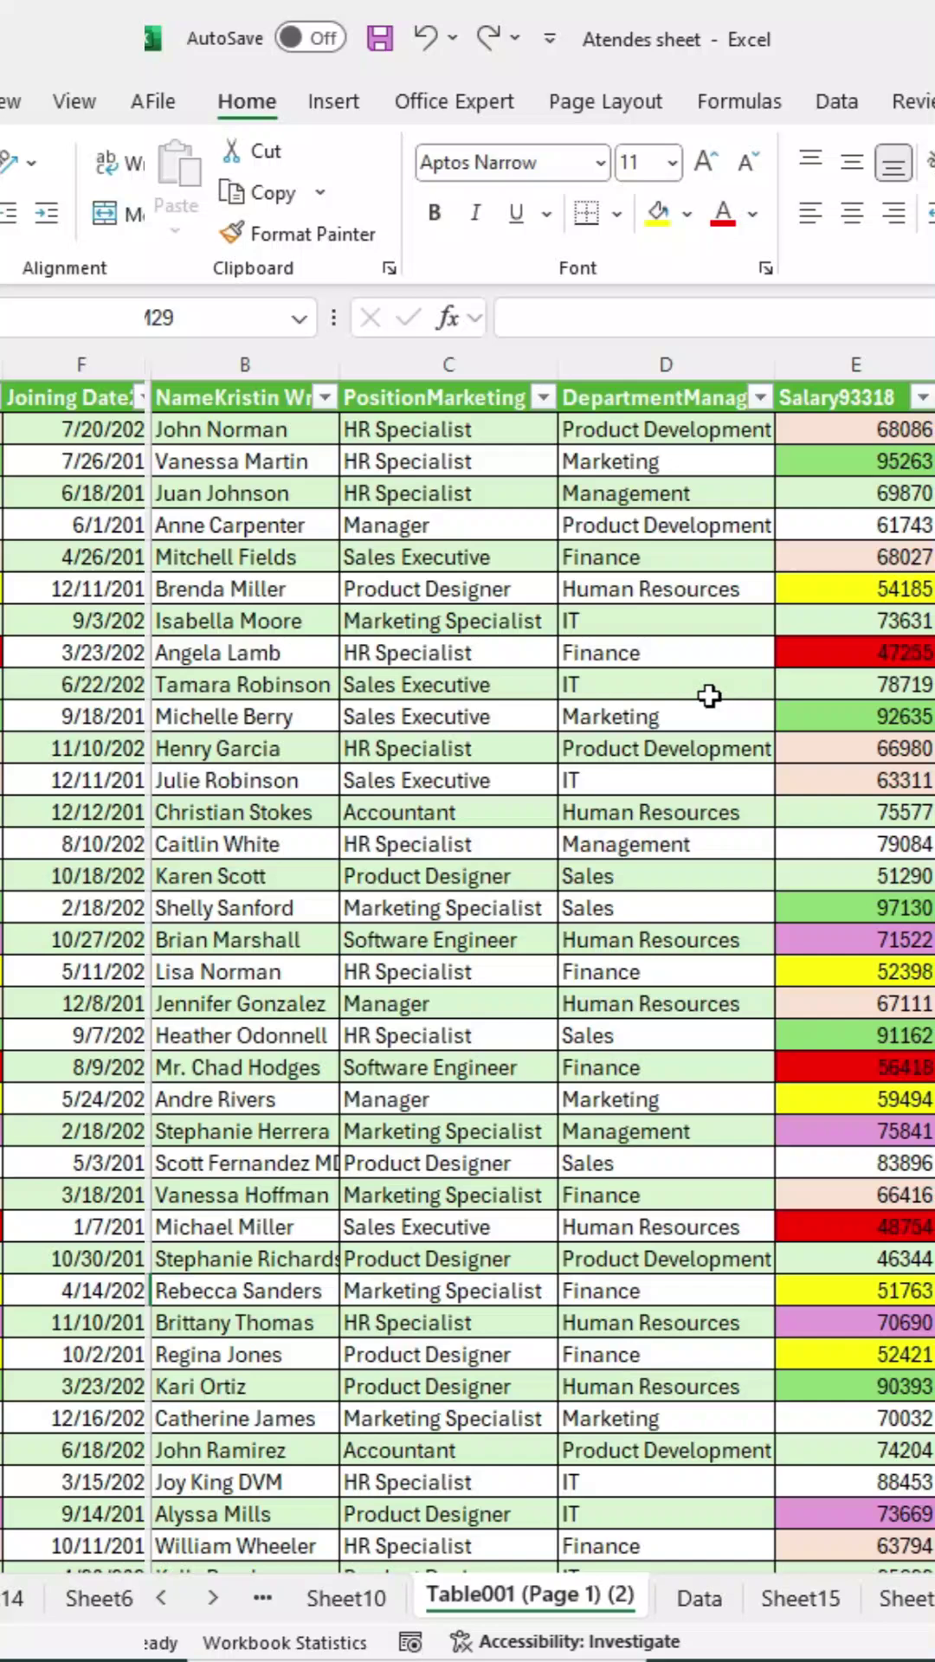
pyautogui.hscroll(-3, 376, 746)
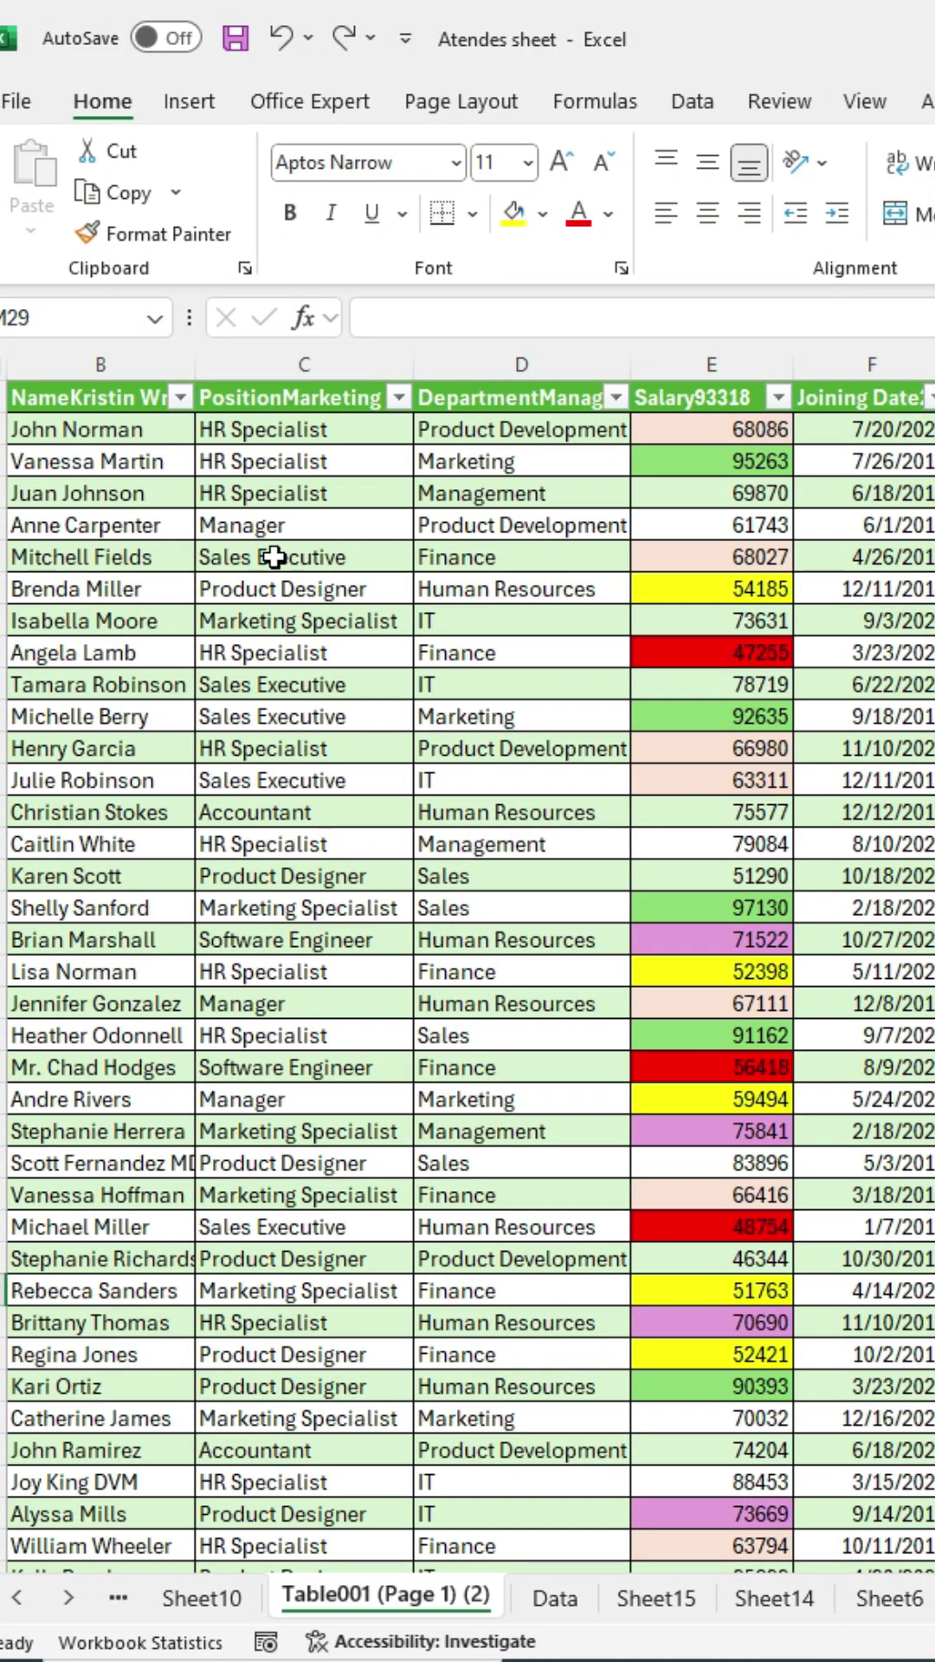
# Step: Filter the table by the selected HR Specialist cell's value
pyautogui.click(271, 462)
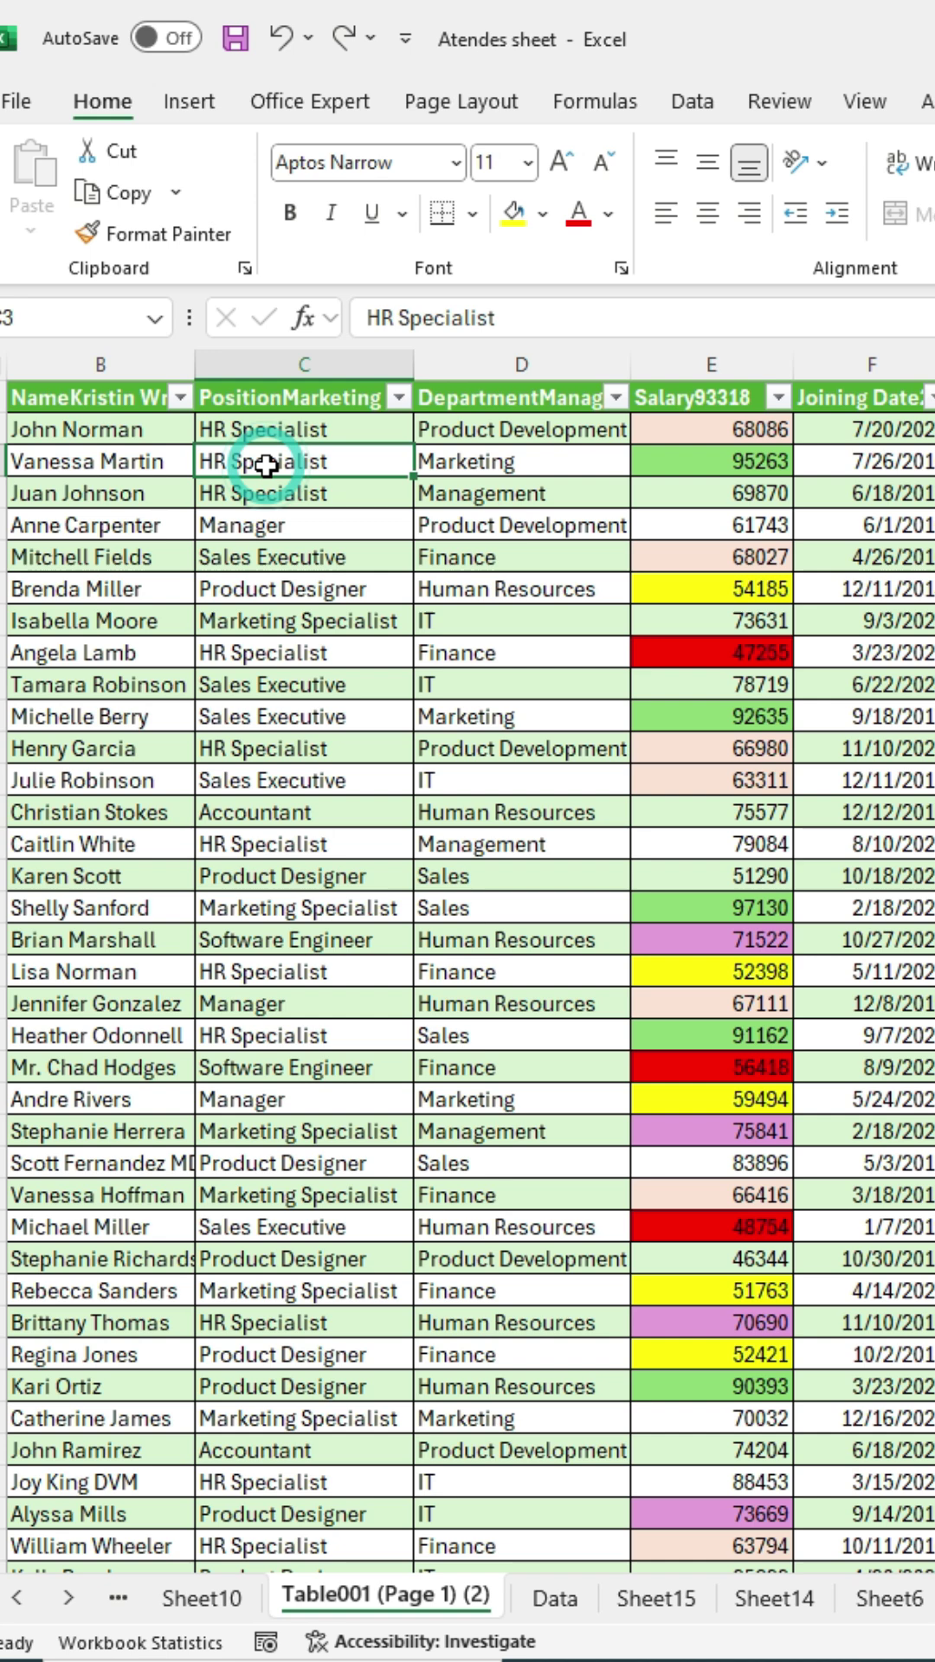
pyautogui.rightClick(266, 465)
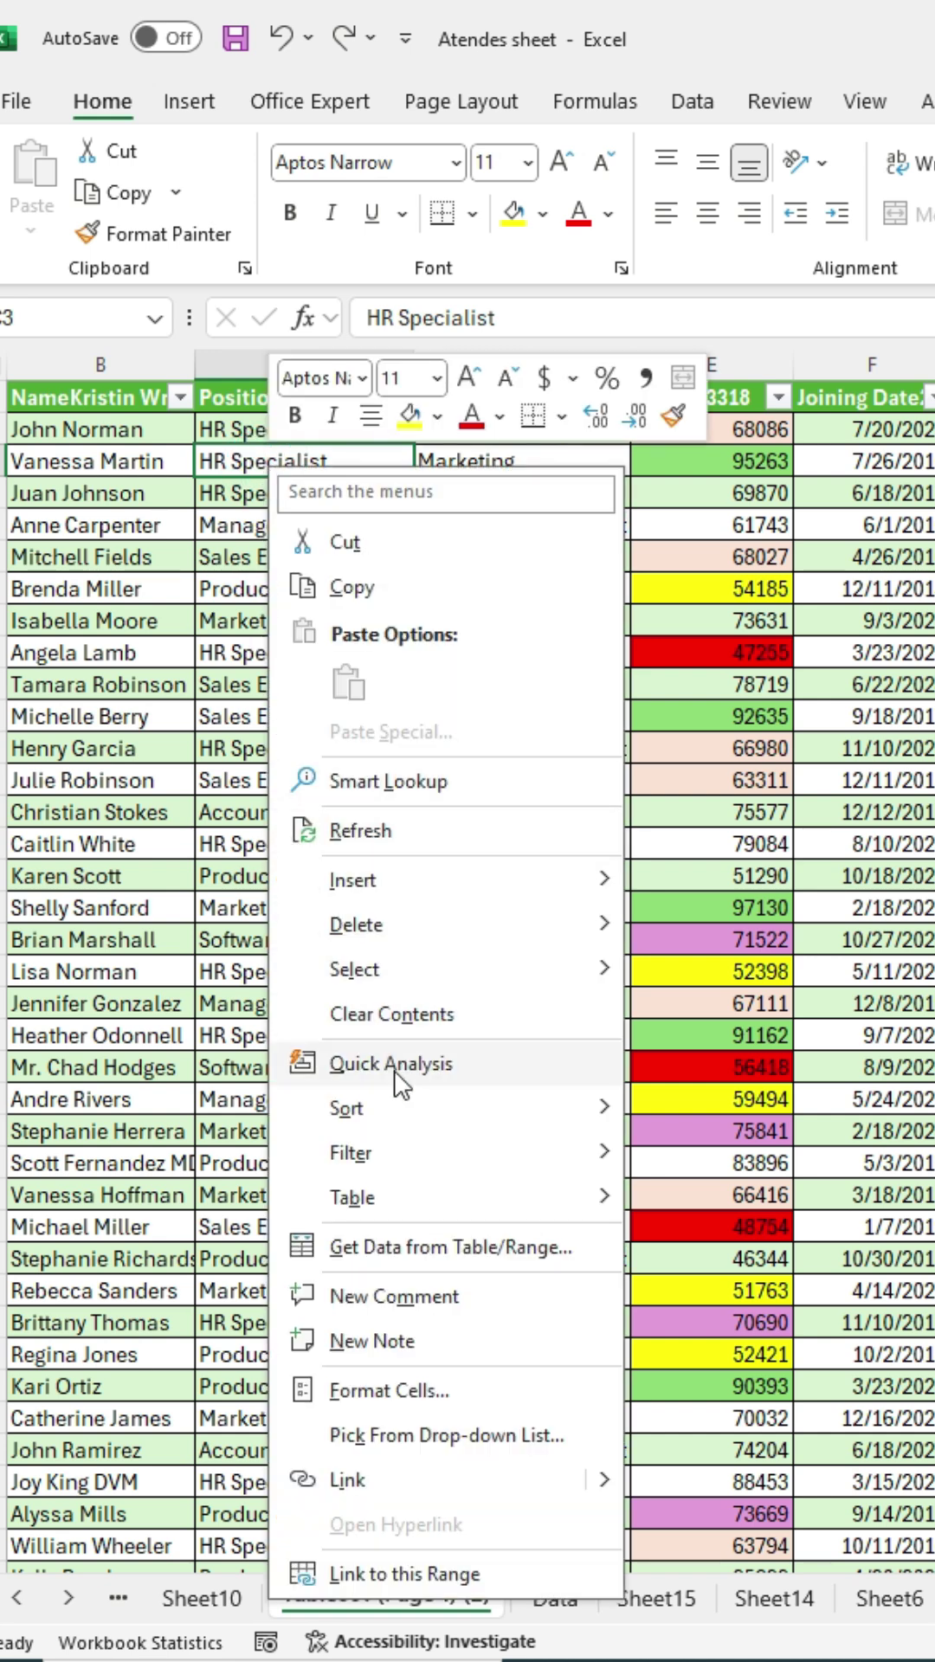
pyautogui.click(404, 1154)
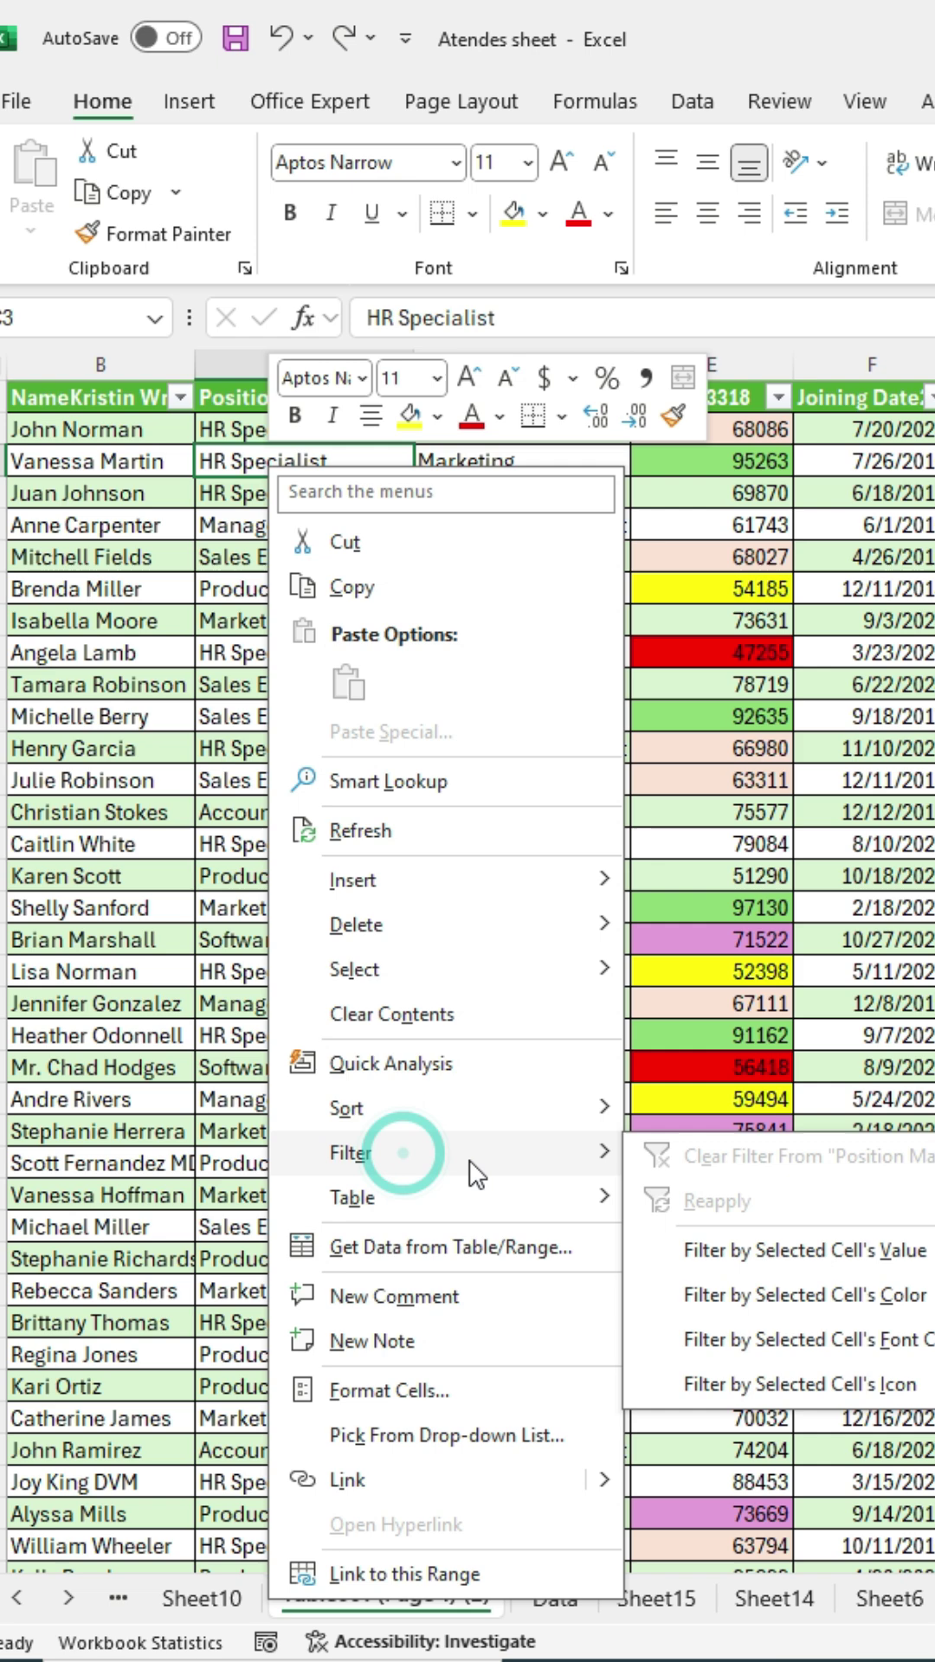
pyautogui.click(807, 1254)
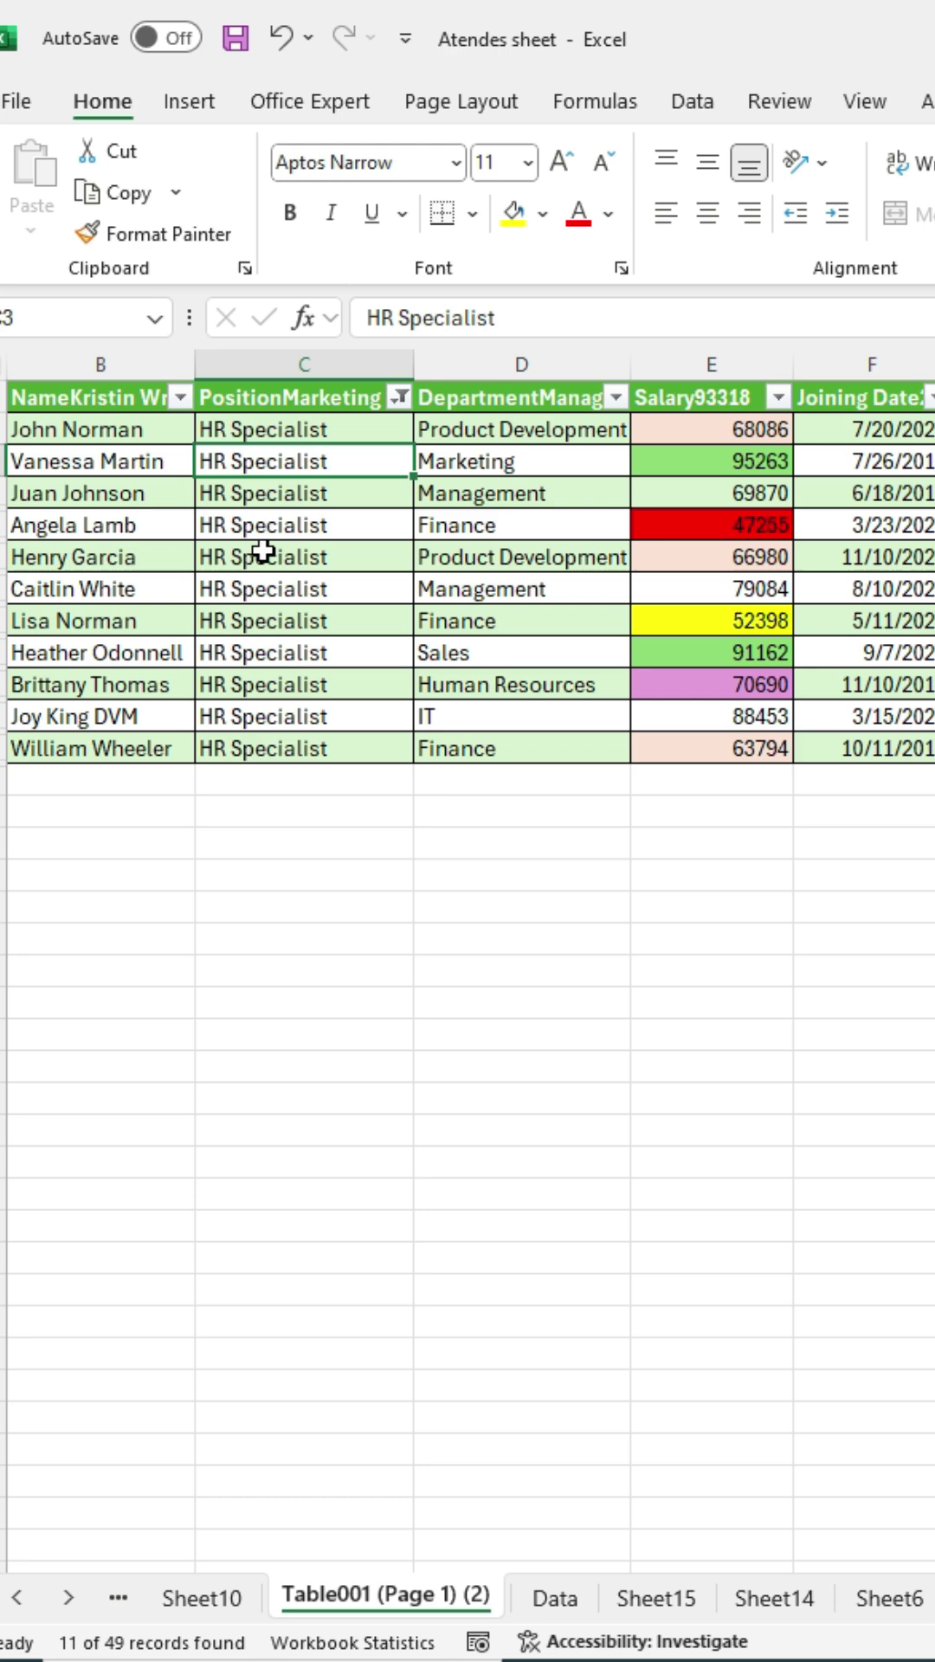
# Step: Undo the HR Specialist filter and filter by salary 68027's peach fill colour
pyautogui.hotkey('ctrl', 'z')
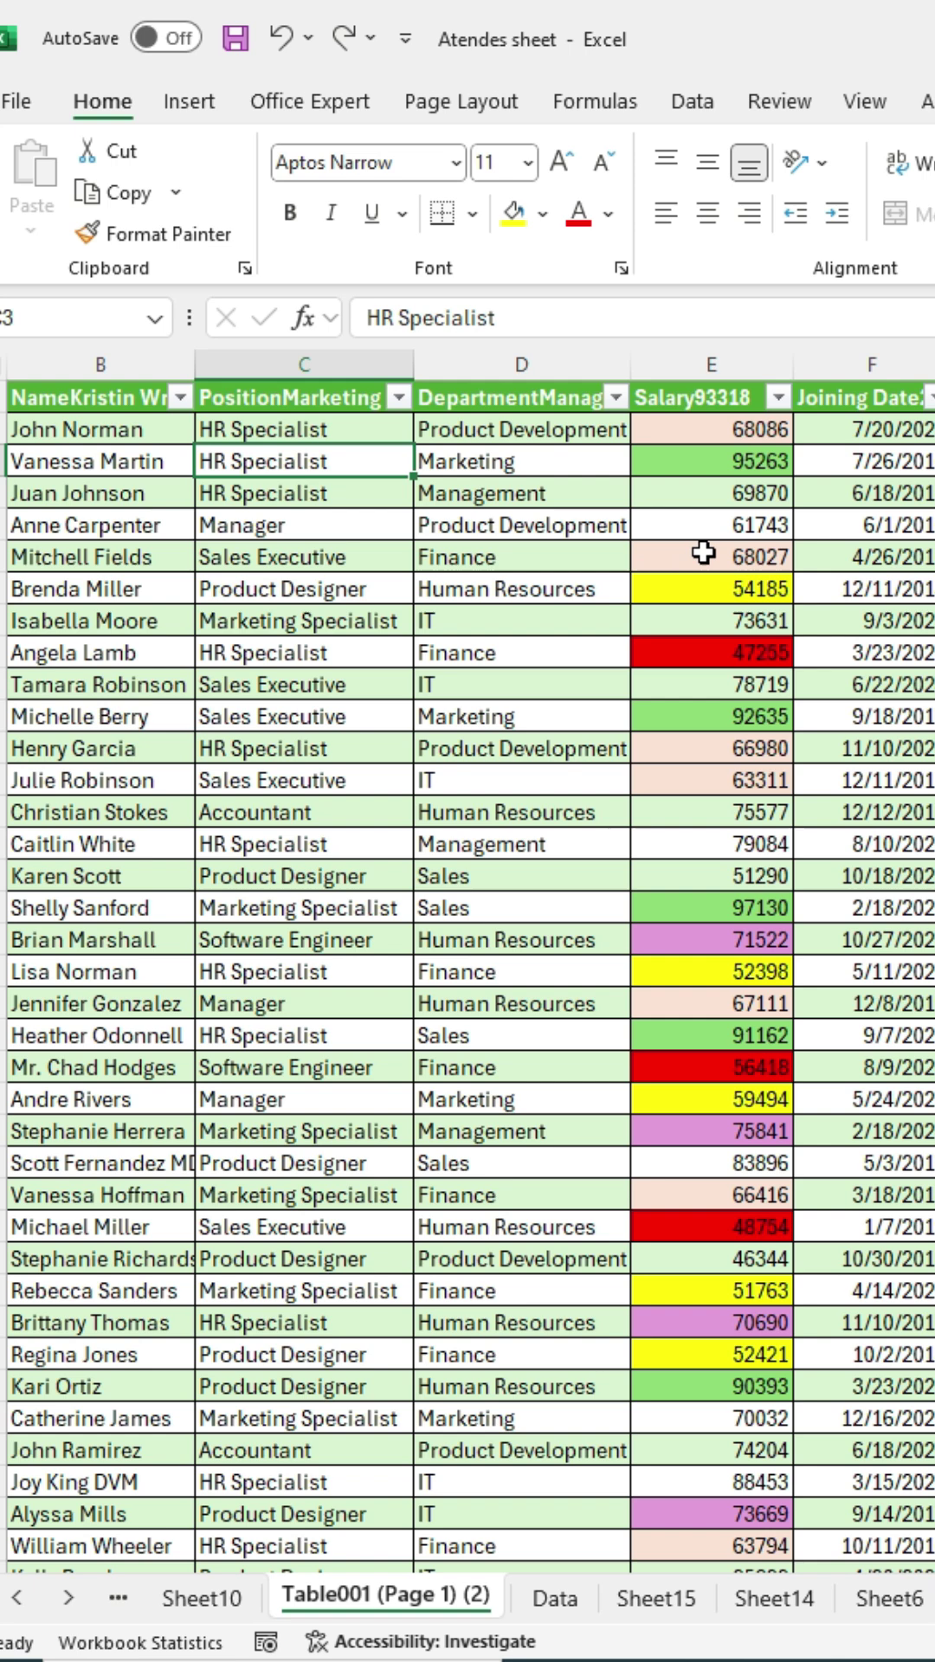
pyautogui.click(702, 555)
pyautogui.rightClick(702, 554)
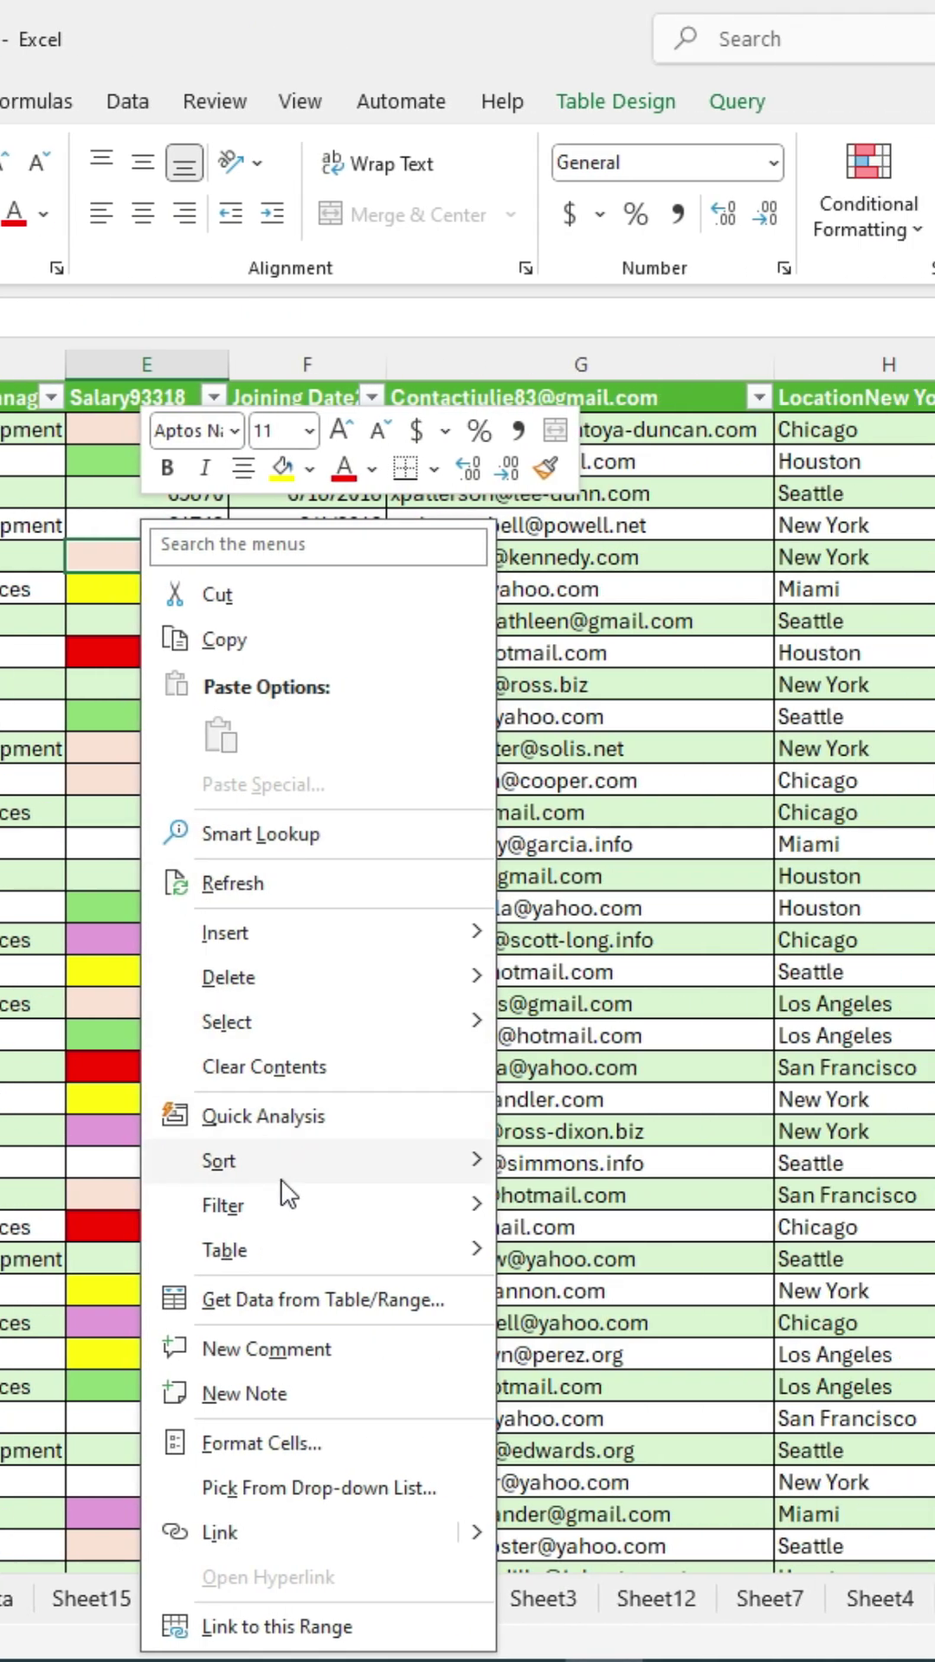
pyautogui.click(295, 1195)
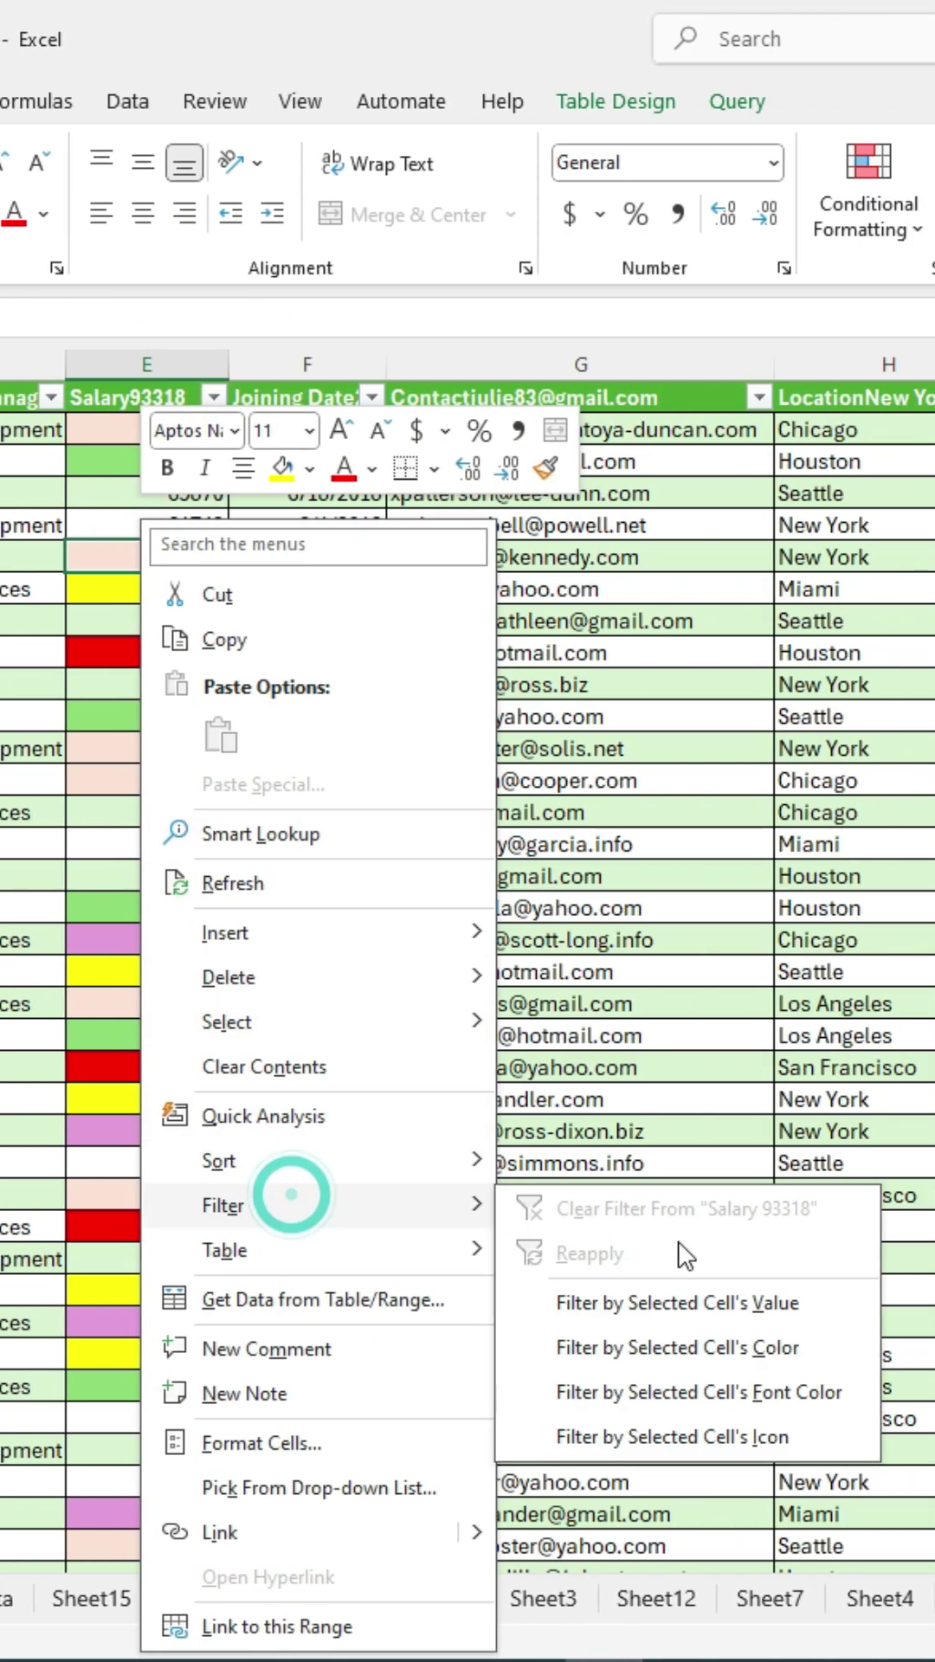
pyautogui.click(706, 1347)
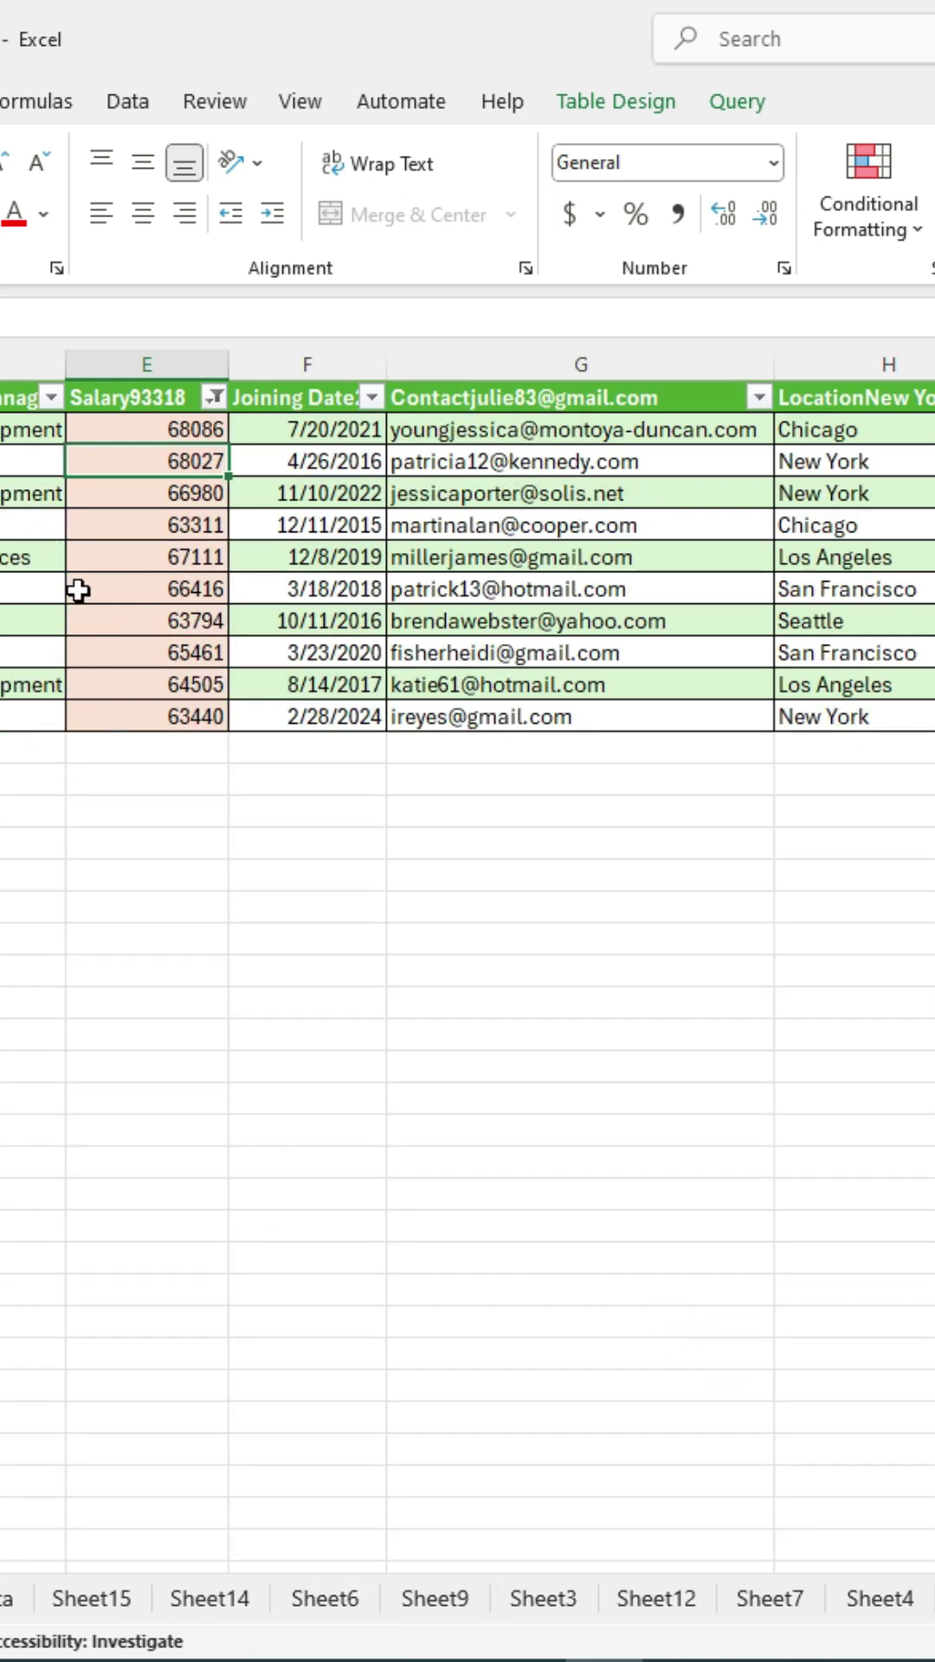
# Step: Undo the peach filter and filter by the red fill of salary 47255
pyautogui.hotkey('ctrl', 'z')
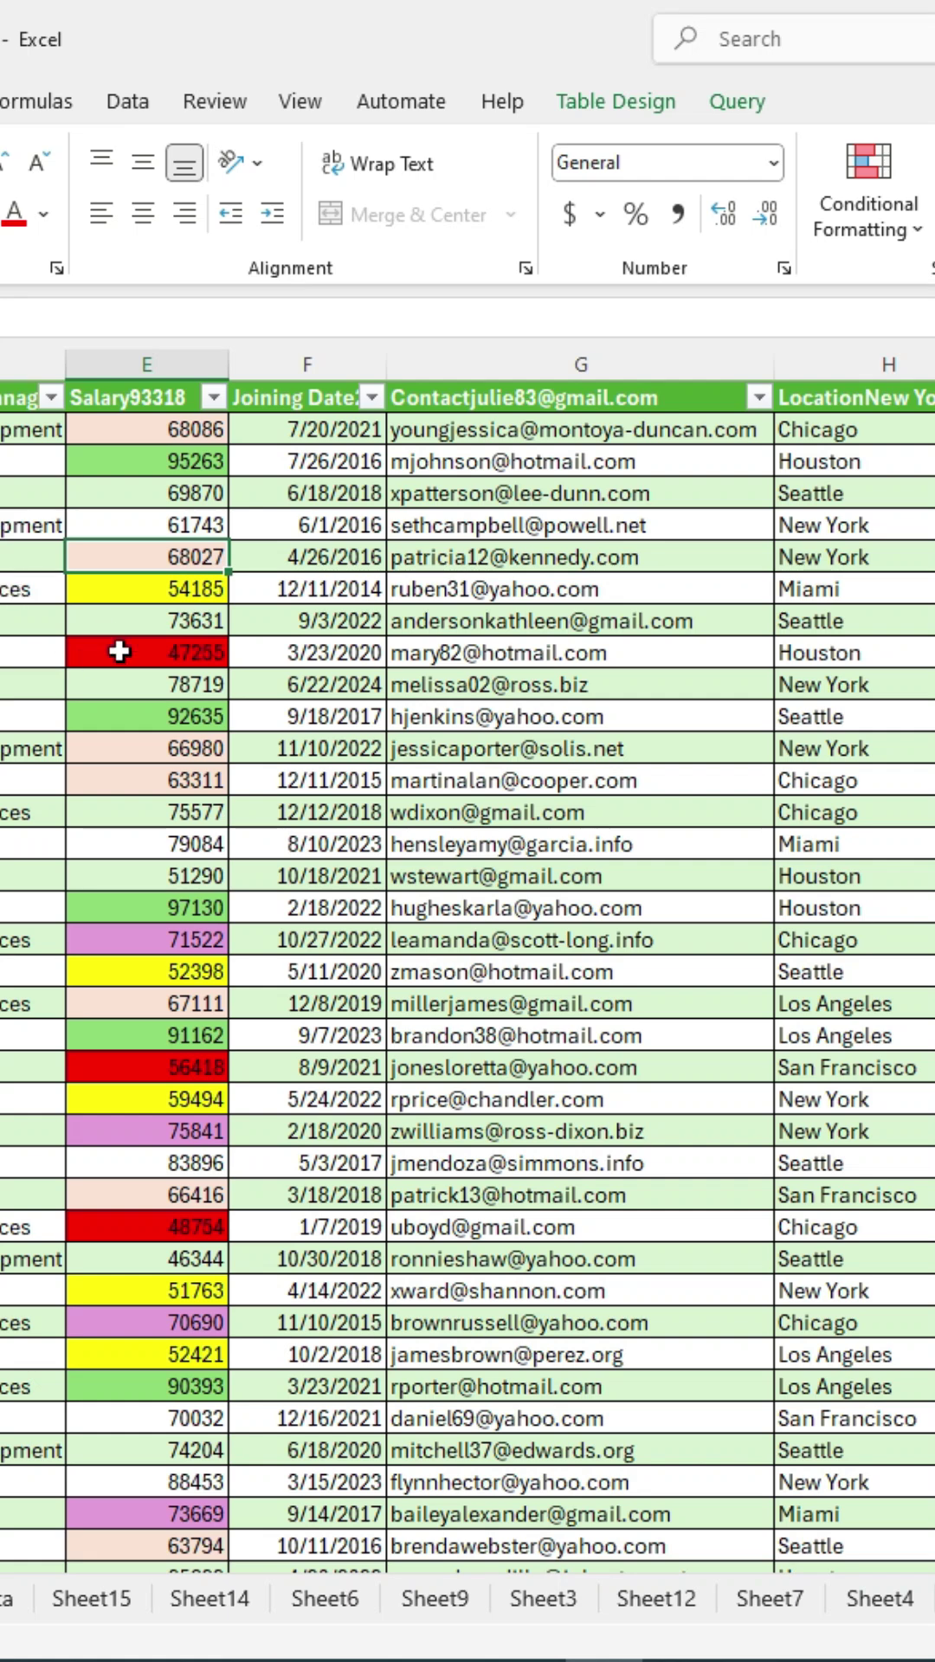
pyautogui.rightClick(104, 652)
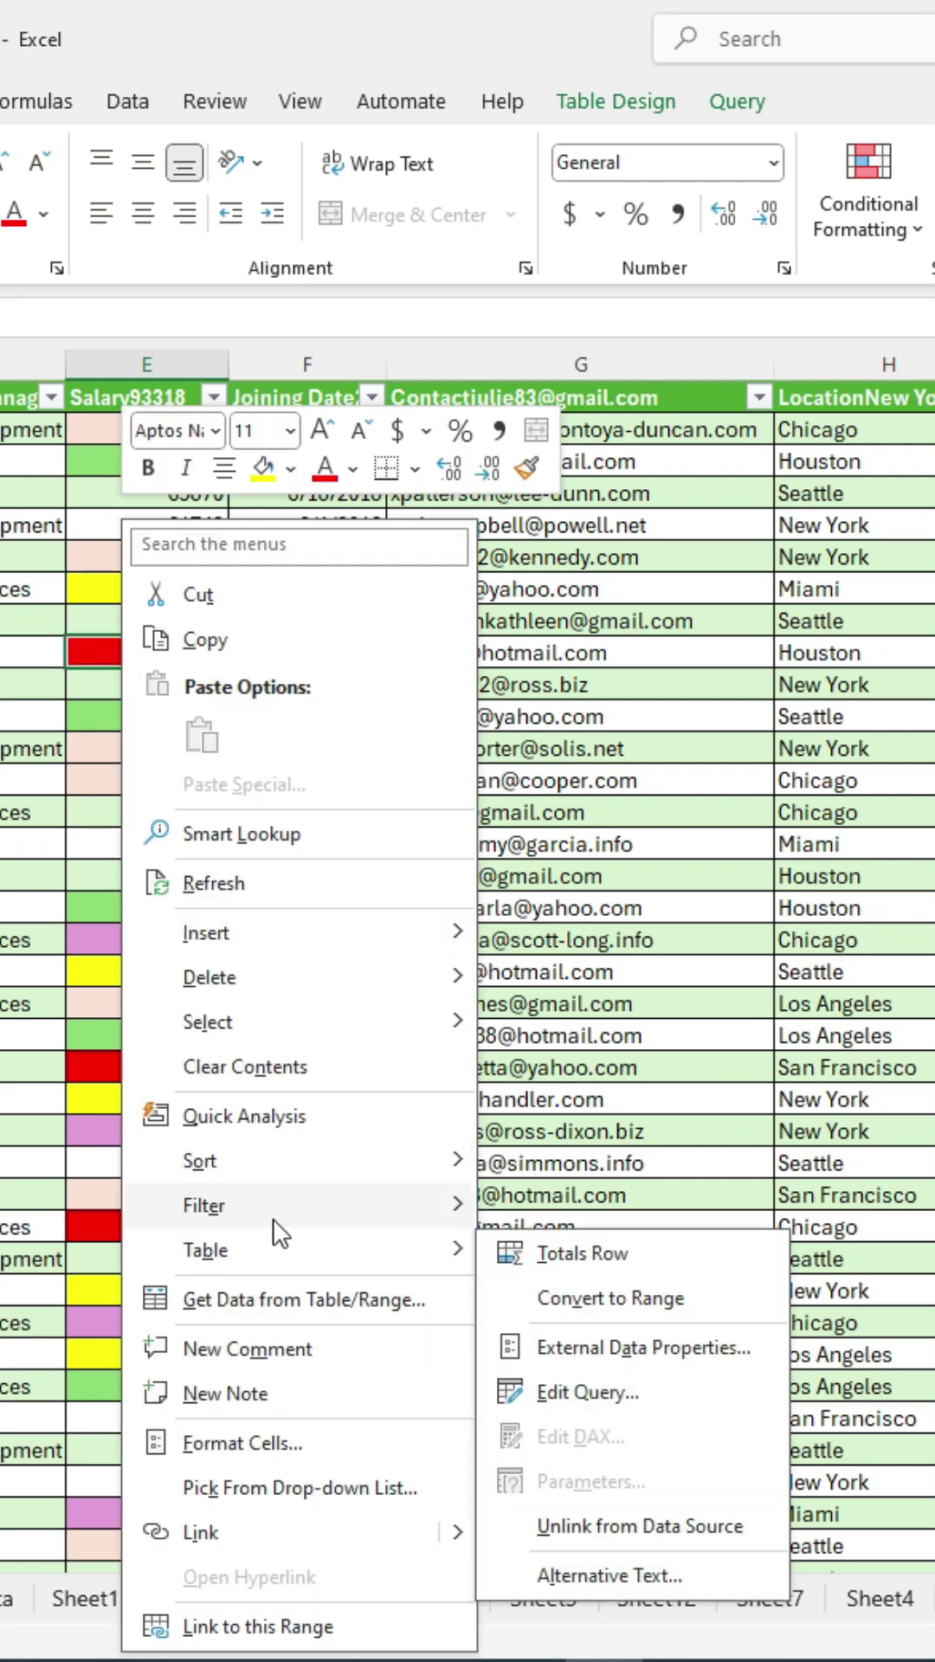
pyautogui.moveTo(204, 1205)
pyautogui.click(657, 1346)
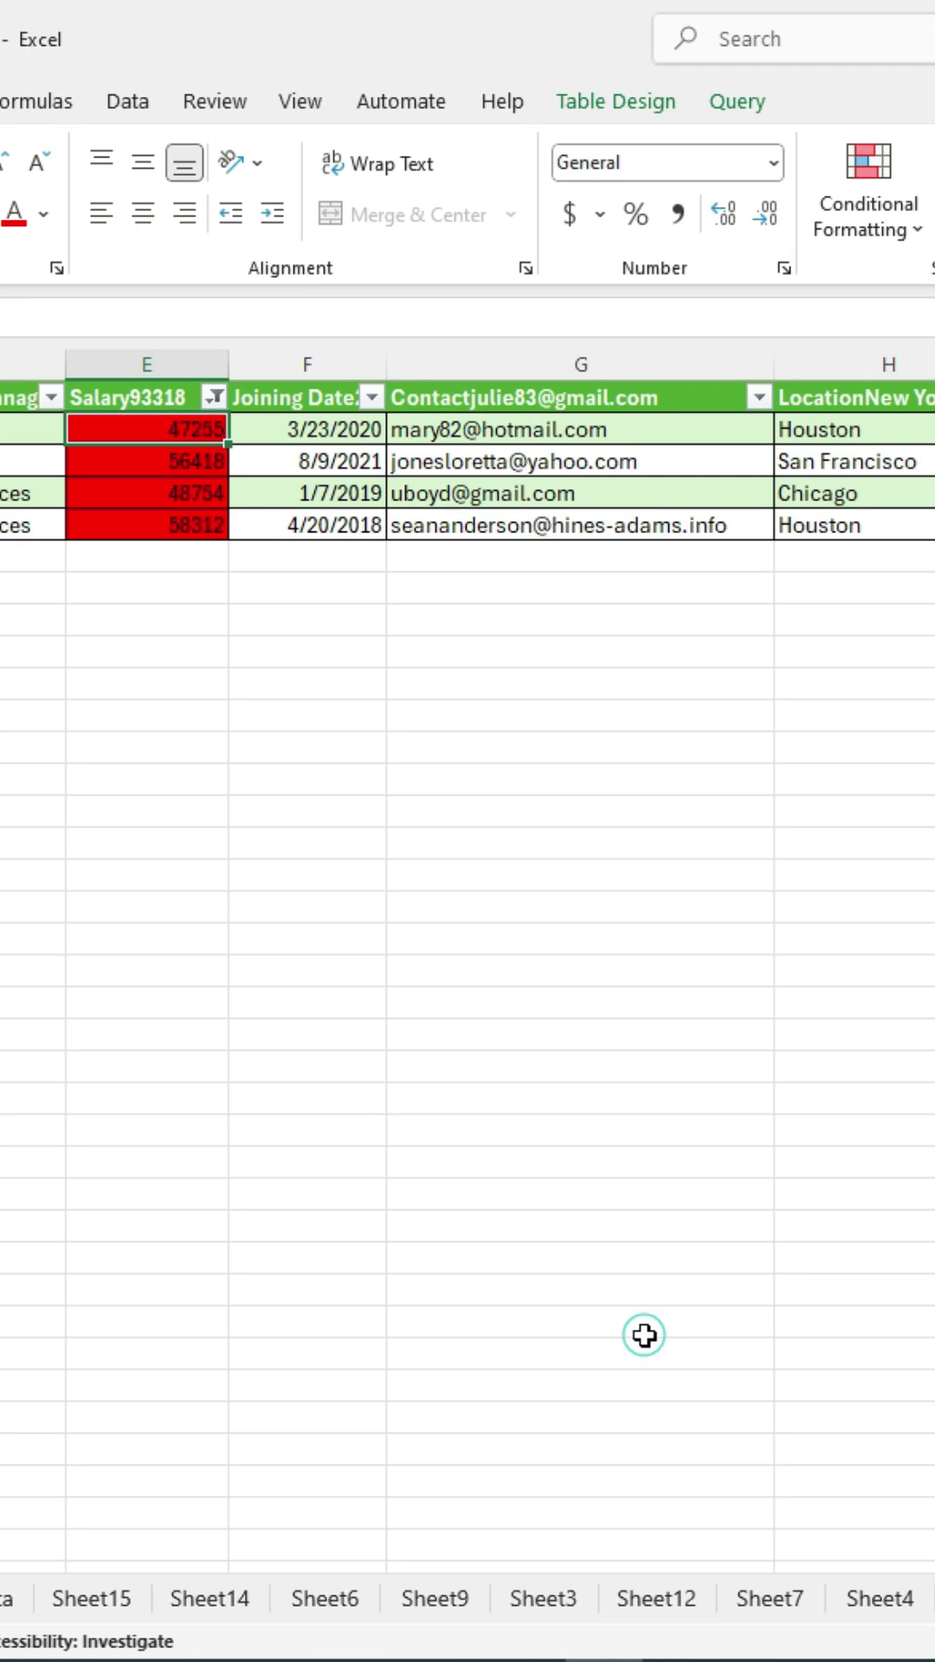